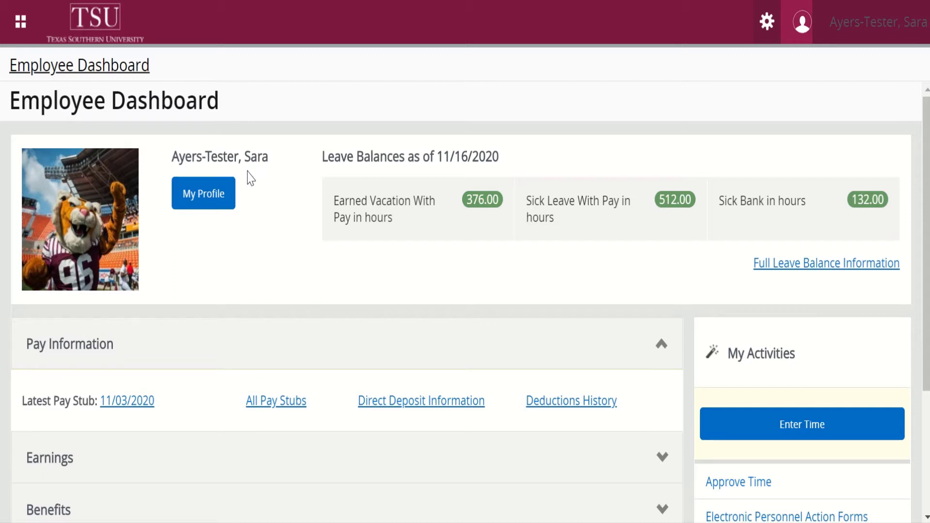
View the employee profile page, then return to the Employee Dashboard via its breadcrumb
left_click(208, 200)
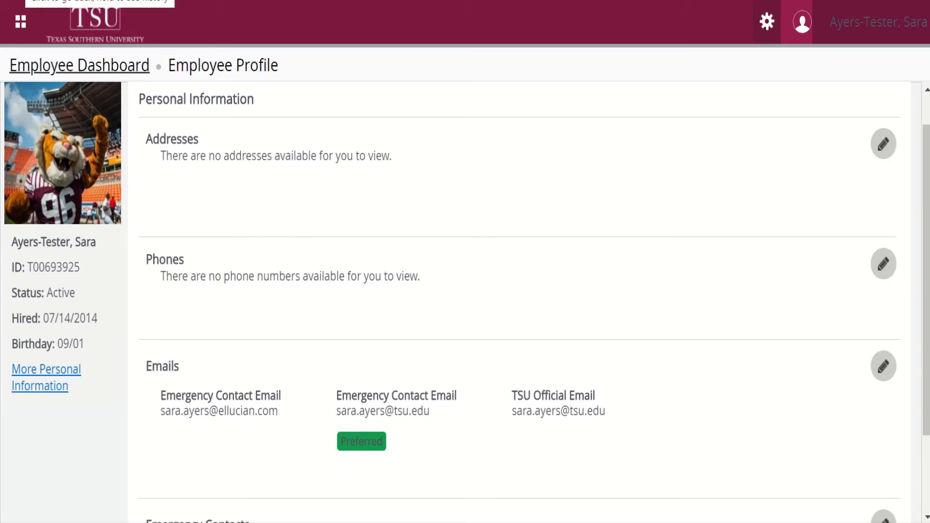
left_click(80, 65)
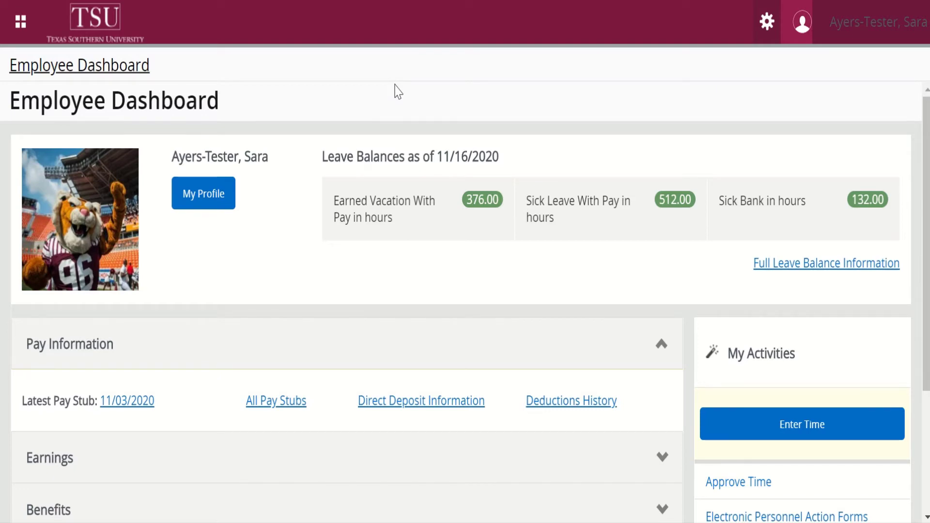
left_click(764, 269)
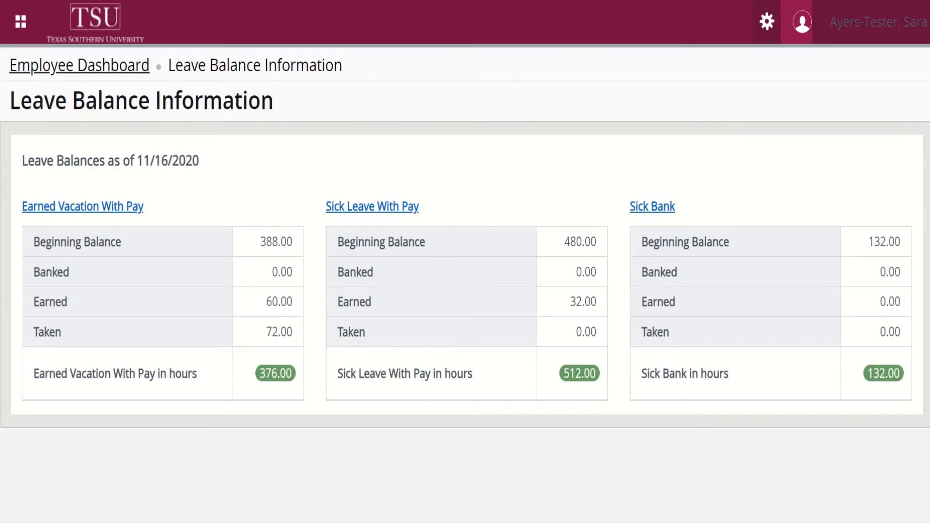
left_click(78, 65)
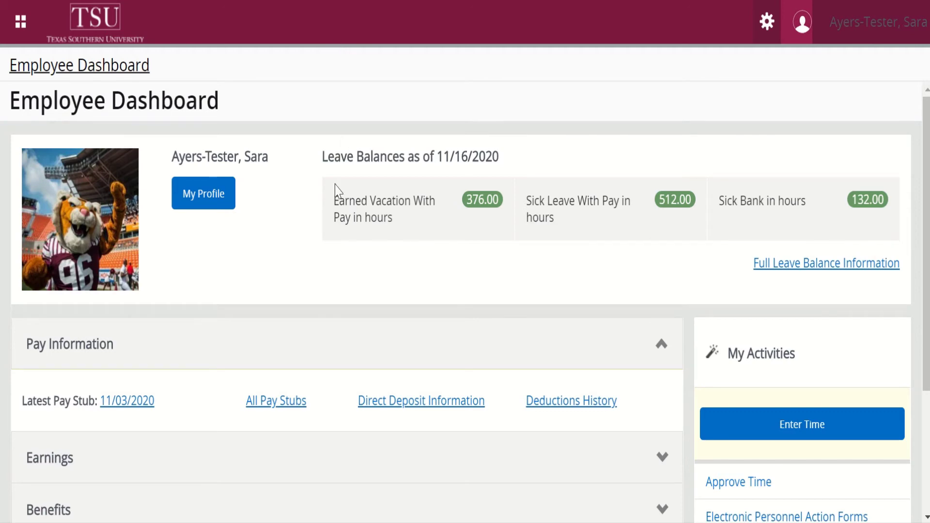
scroll(338, 192, "down", 3)
scroll(338, 191, "down", 2)
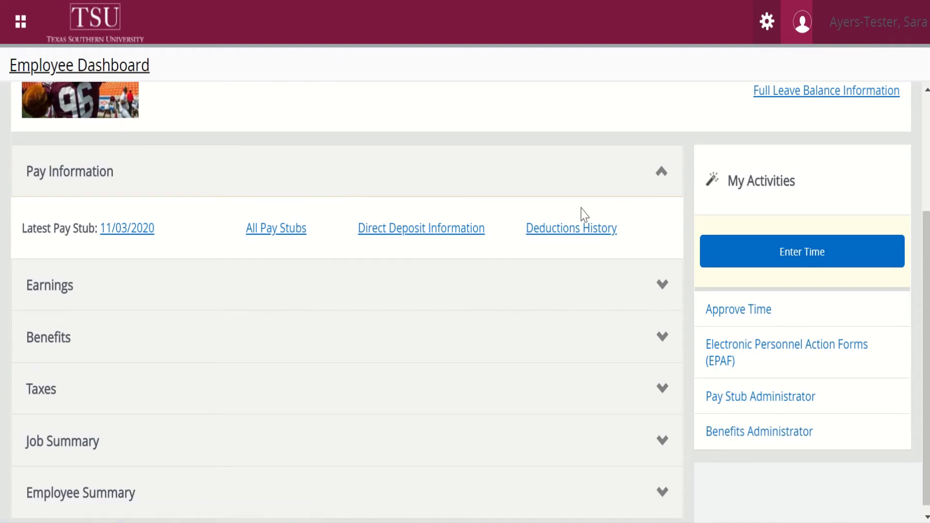
scroll(653, 261, "down", 1)
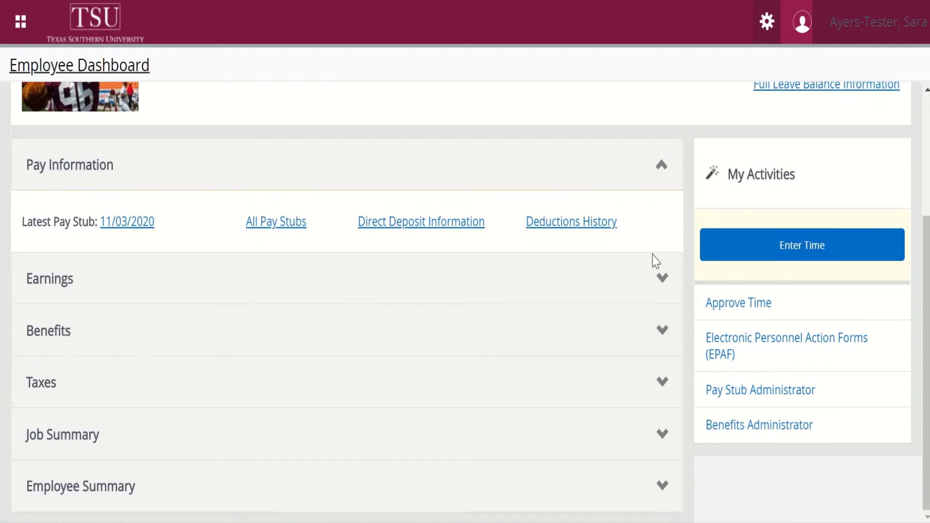
Expand the dashboard's Earnings, Benefits, Taxes, Job Summary and Employee Summary panels in turn
left_click(653, 288)
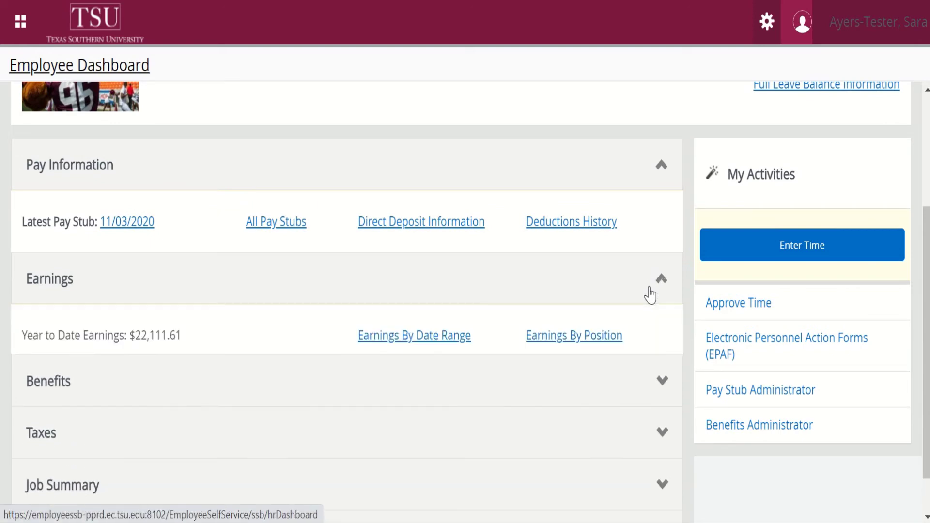
scroll(622, 377, "down", 2)
scroll(621, 376, "down", 1)
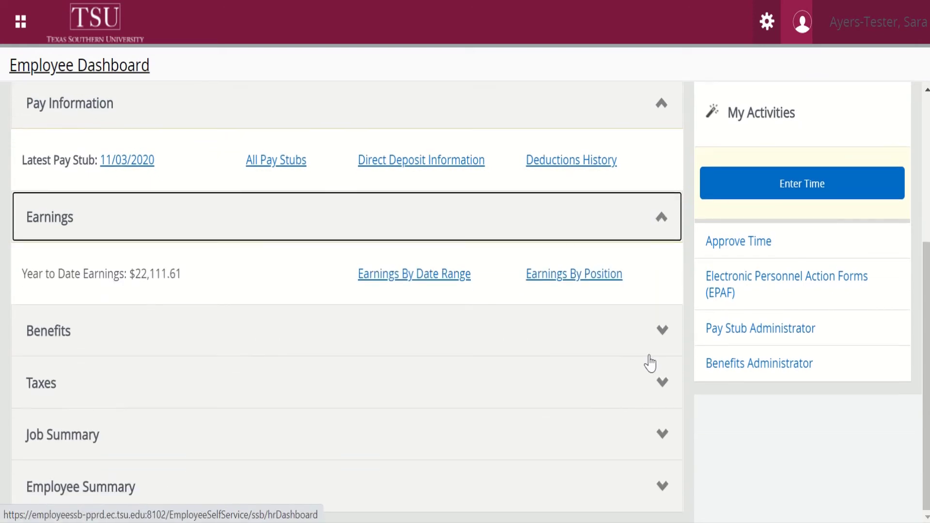
left_click(664, 332)
scroll(623, 378, "down", 1)
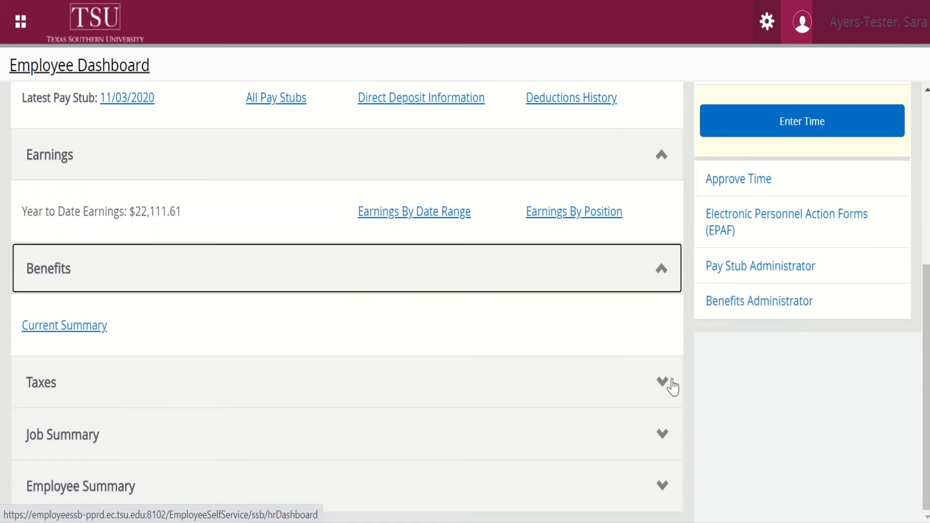
left_click(663, 383)
scroll(571, 412, "down", 2)
scroll(571, 412, "down", 1)
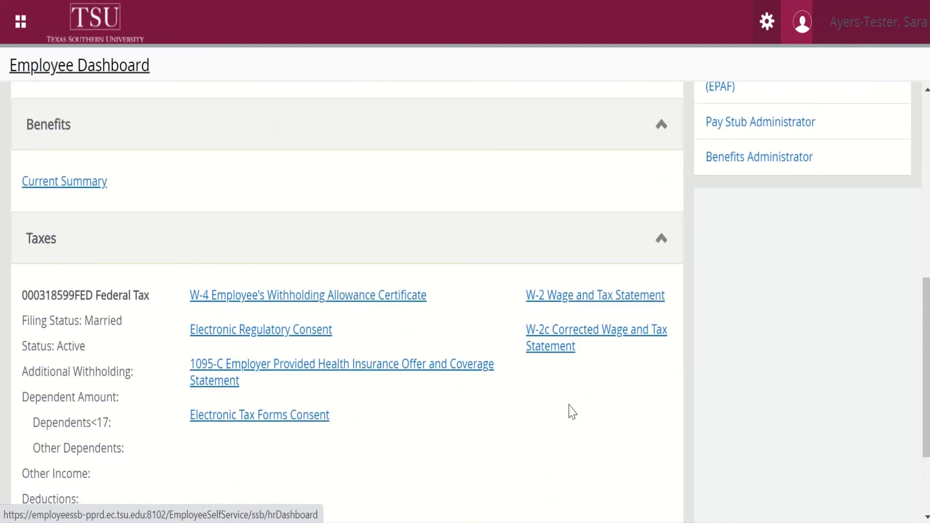
scroll(572, 412, "down", 1)
scroll(572, 412, "down", 1)
scroll(572, 412, "down", 1)
scroll(571, 412, "down", 1)
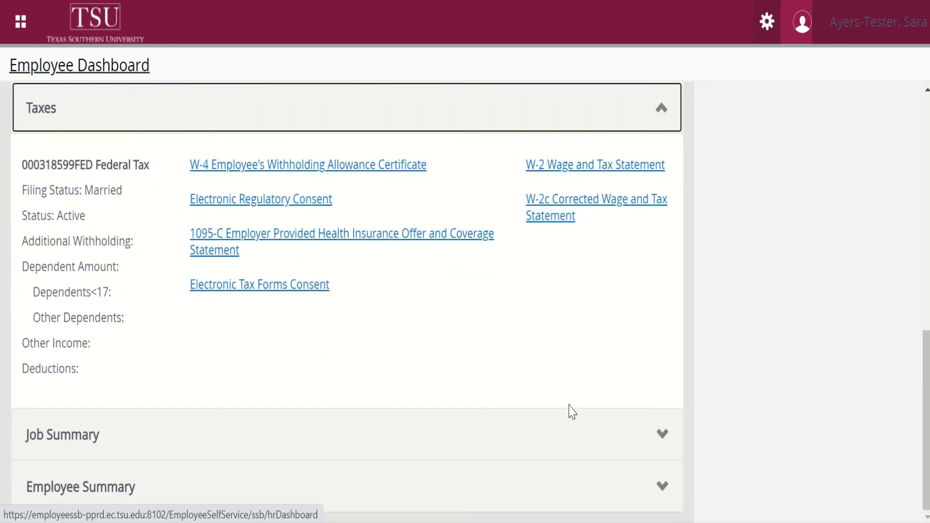
left_click(658, 445)
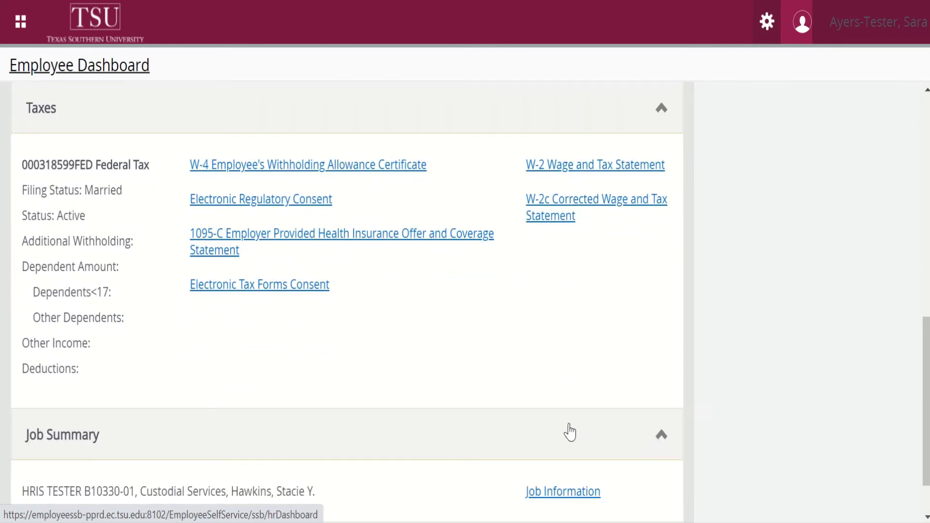
scroll(570, 432, "down", 1)
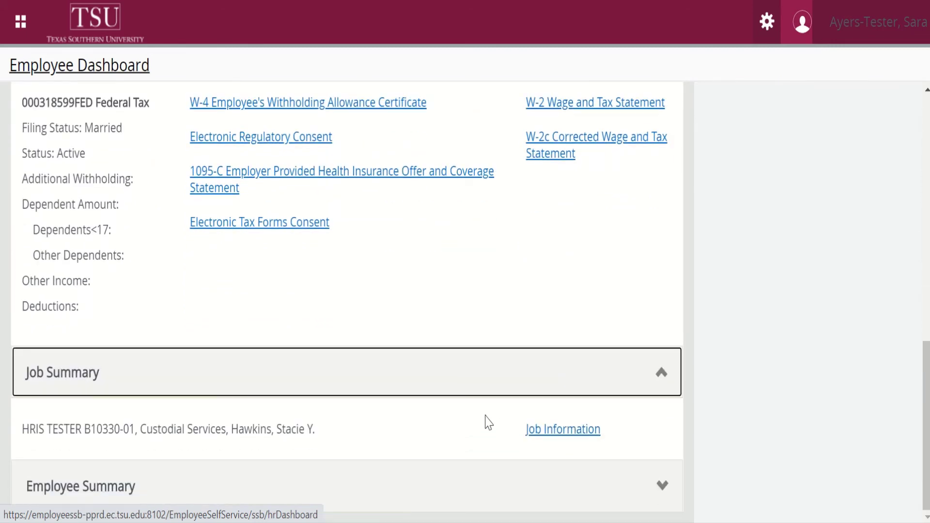
right_click(659, 494)
left_click(629, 486)
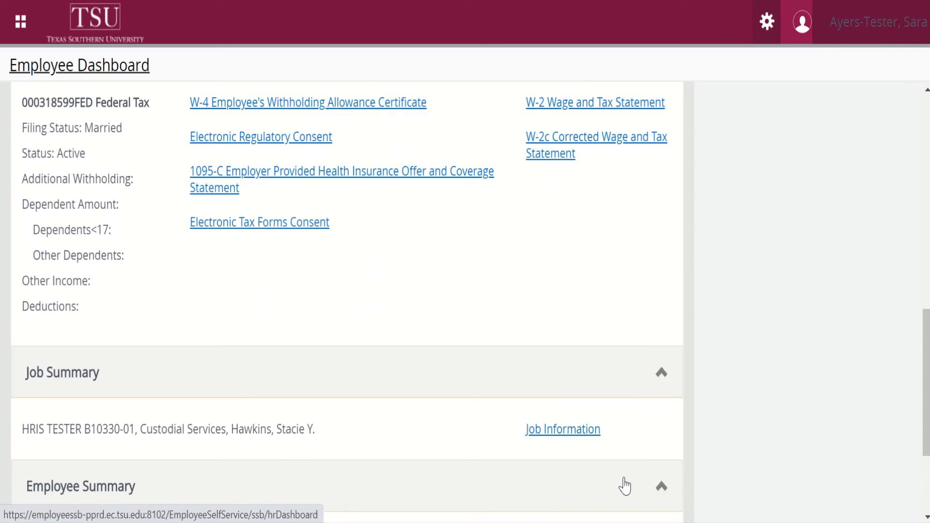
left_click(625, 485)
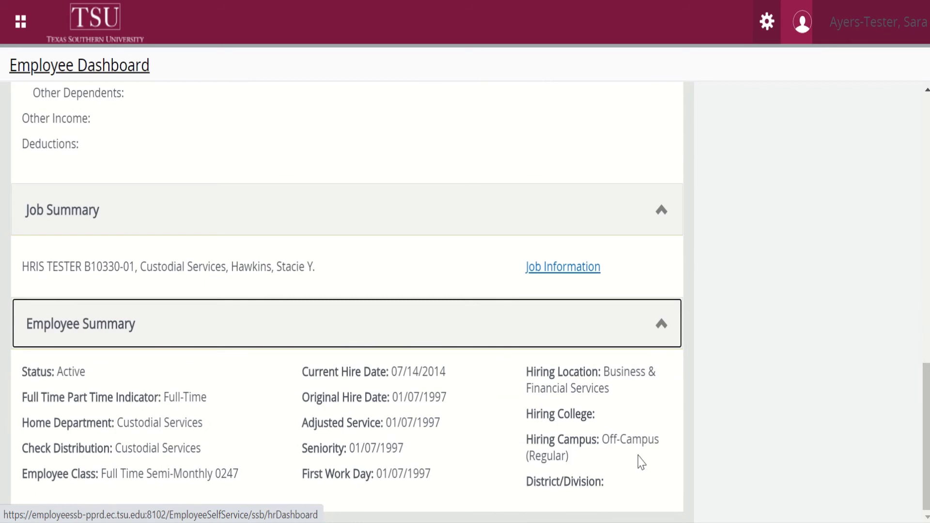
scroll(754, 263, "up", 10)
scroll(753, 264, "up", 3)
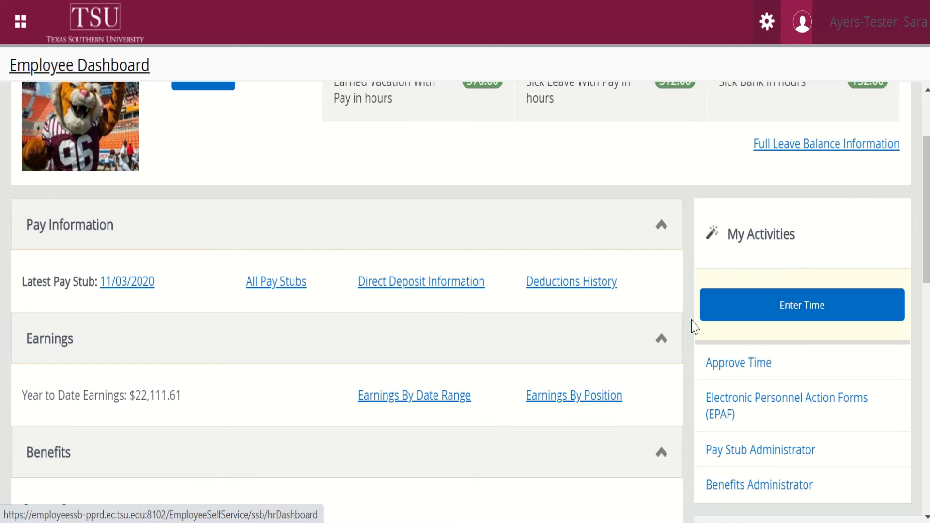
scroll(690, 349, "down", 1)
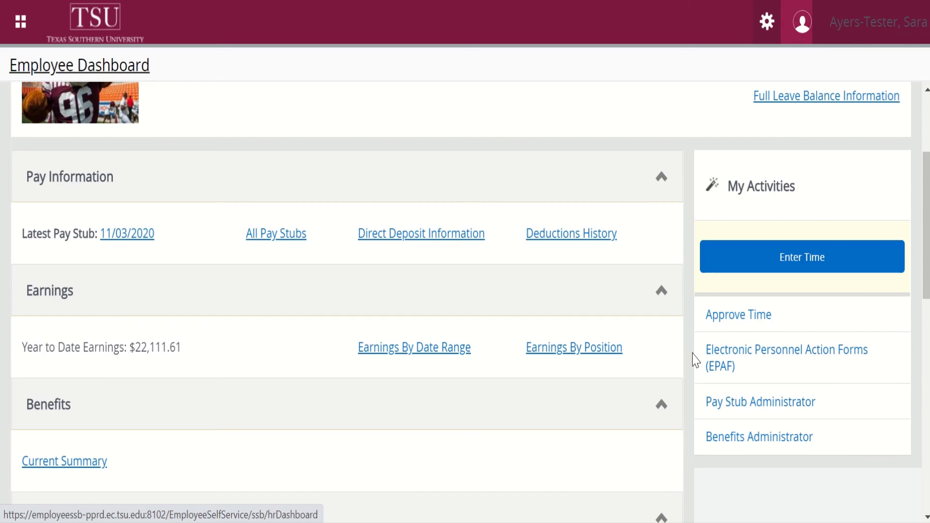
scroll(694, 360, "down", 2)
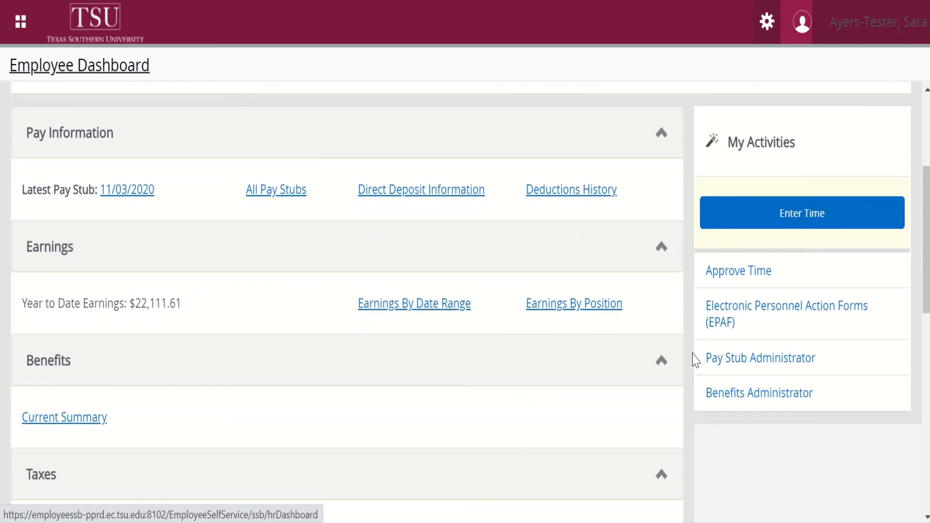